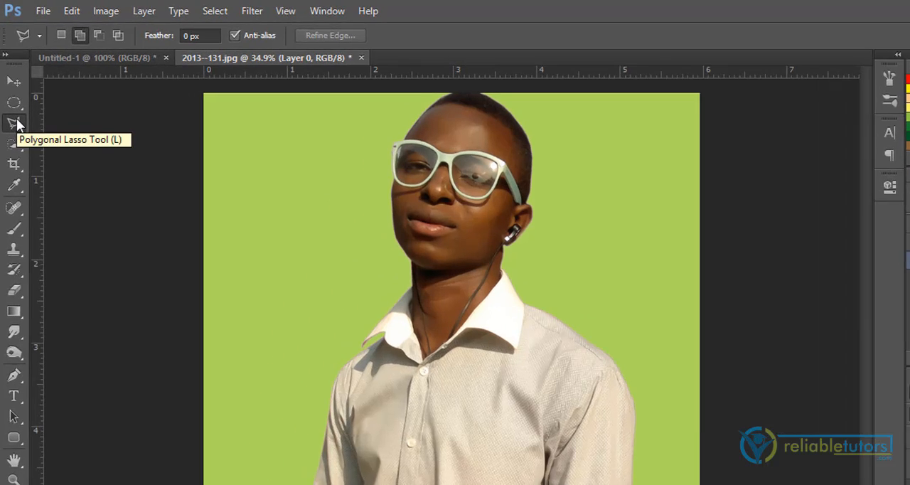
Draw a freehand Lasso selection around the man's shirt from the collar to the lower chest, and clear it
right_click(14, 104)
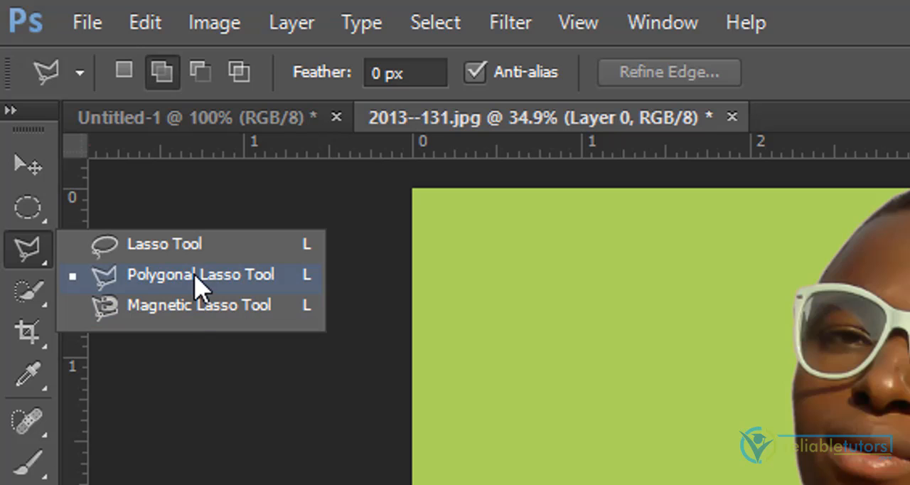
click(195, 245)
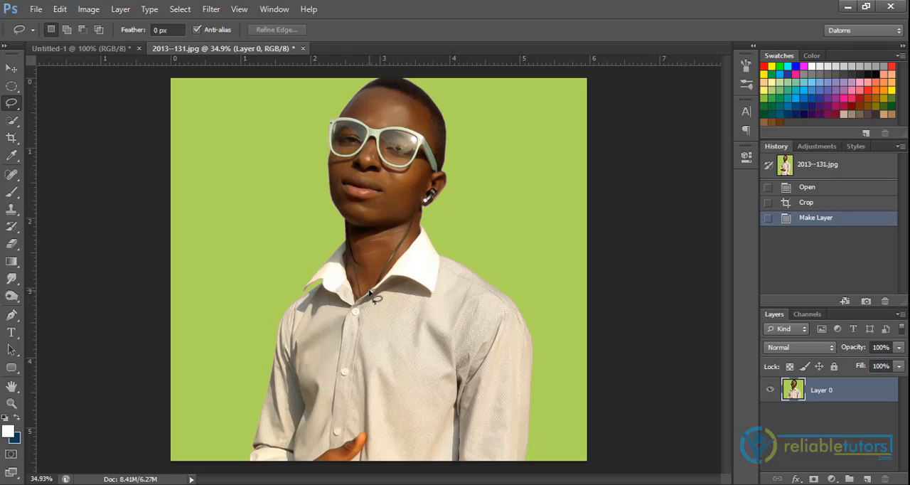
click(266, 400)
mouse_move(269, 393)
mouse_down()
mouse_move(293, 314)
mouse_move(333, 275)
mouse_move(396, 254)
mouse_move(450, 271)
mouse_move(517, 348)
mouse_move(501, 407)
mouse_move(451, 425)
mouse_move(388, 425)
mouse_move(307, 396)
mouse_move(268, 398)
mouse_up()
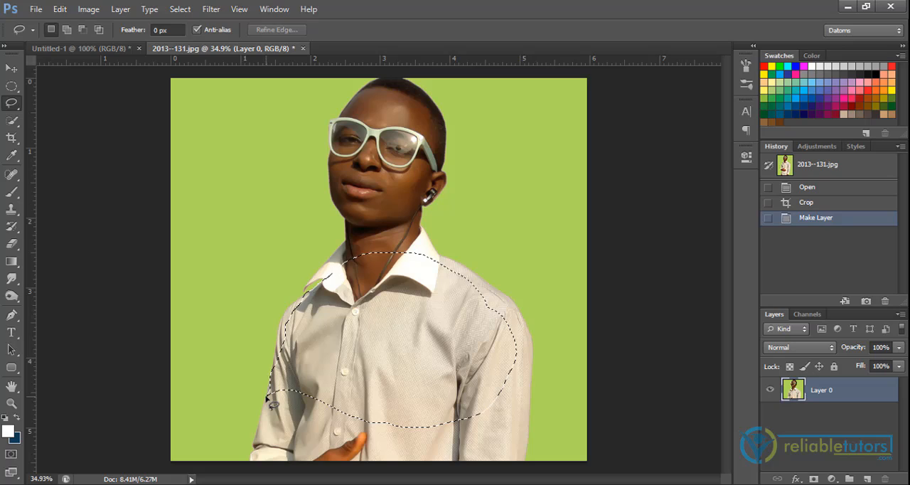
click(368, 391)
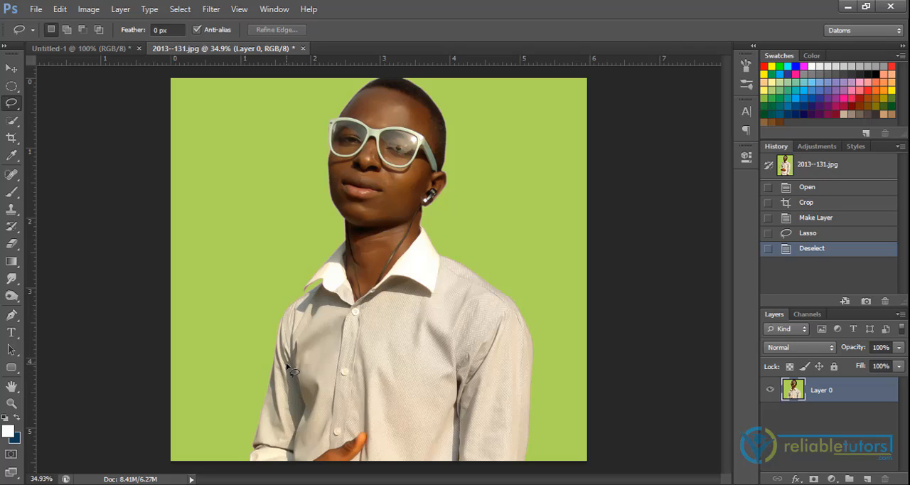
Draw a narrow freehand selection diagonally from the shirt's sleeve across the collar into the green background, and deselect it
mouse_move(287, 366)
mouse_down()
mouse_move(343, 317)
mouse_move(357, 285)
mouse_move(432, 239)
mouse_move(479, 229)
mouse_up()
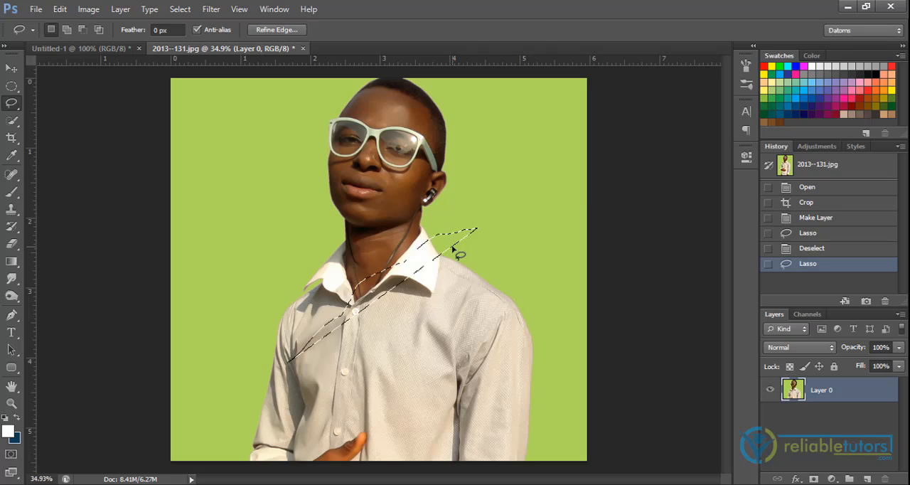
key(ctrl+d)
Trace the man's head and torso with a freehand Lasso selection and shift the outline slightly to fit his face
click(277, 354)
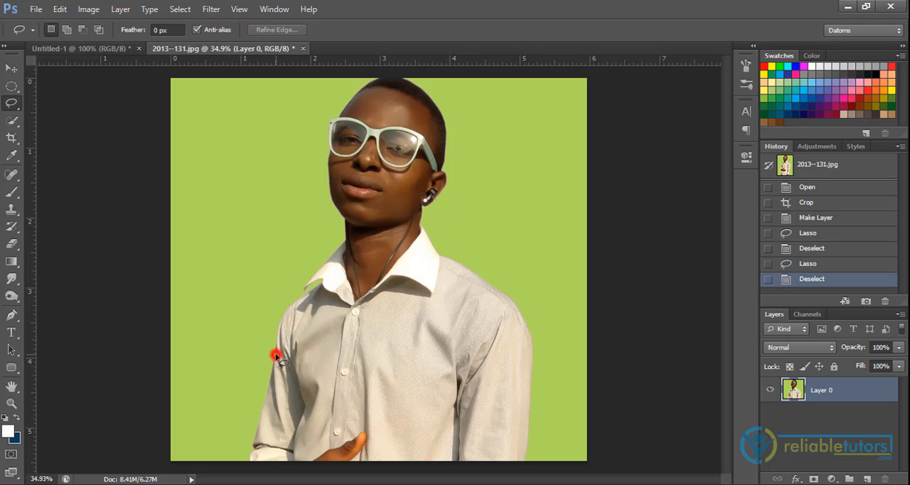
mouse_move(277, 354)
mouse_down()
mouse_move(293, 306)
mouse_move(326, 281)
mouse_move(303, 294)
mouse_move(347, 233)
mouse_move(348, 217)
mouse_move(334, 204)
mouse_move(338, 123)
mouse_move(395, 64)
mouse_move(445, 113)
mouse_move(443, 185)
mouse_move(424, 201)
mouse_move(423, 234)
mouse_move(548, 321)
mouse_move(541, 360)
mouse_move(530, 303)
mouse_move(545, 360)
mouse_move(532, 391)
mouse_move(466, 429)
mouse_move(337, 436)
mouse_move(301, 428)
mouse_move(277, 350)
mouse_up()
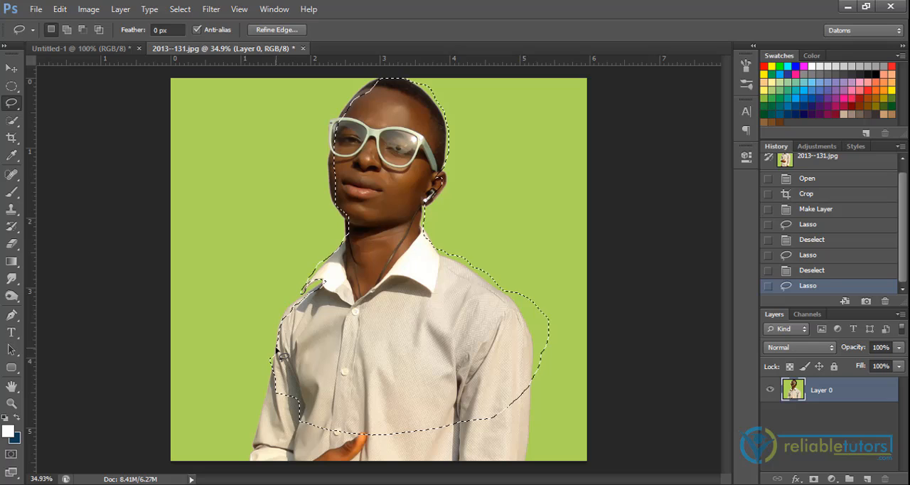
drag(337, 347, 331, 344)
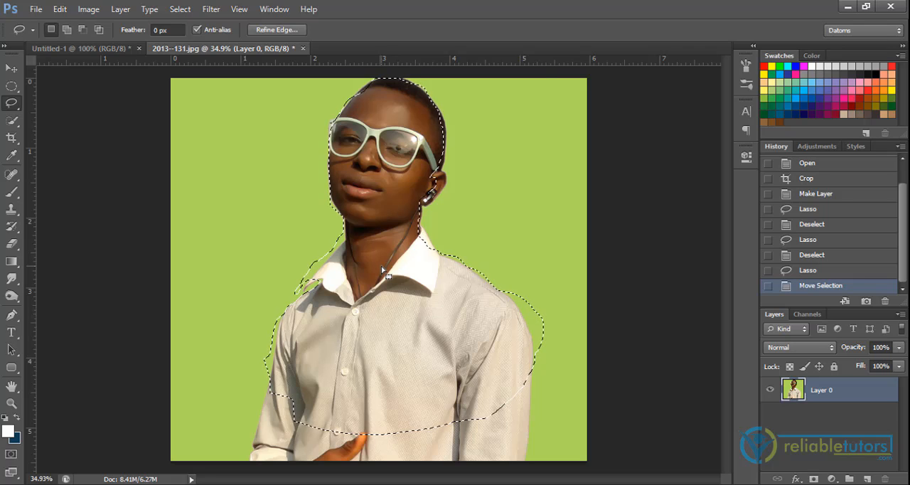
Move the lassoed head and torso sideways over the background and cut the selected pixels out of the layer
key(v)
drag(381, 269, 347, 271)
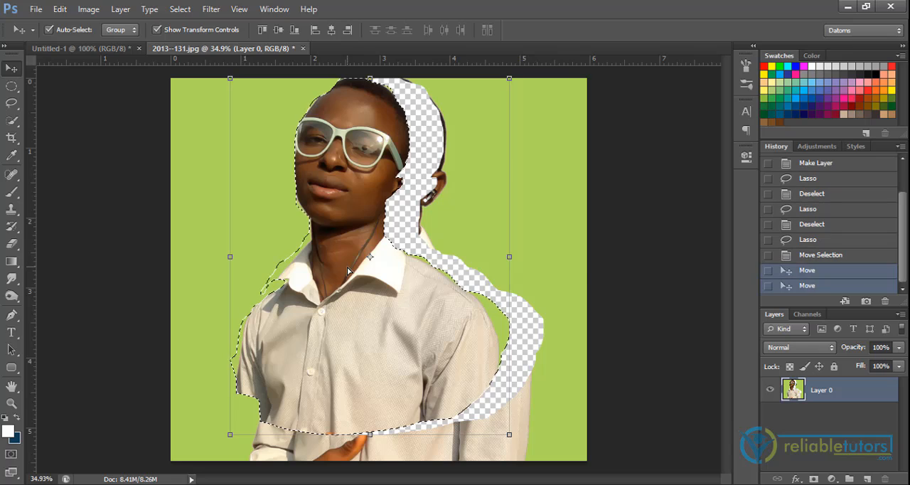
key(ctrl+x)
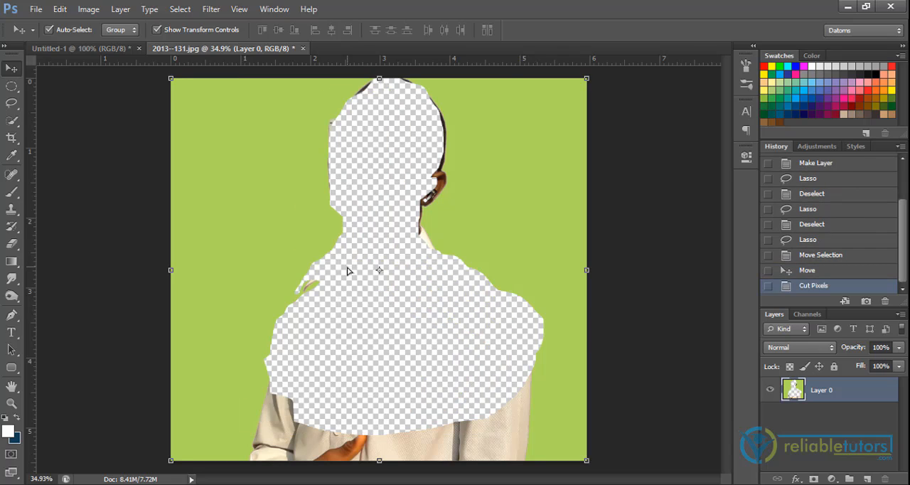
Undo the cut and the move of the head and torso, and clear the selection
key(ctrl+z)
key(ctrl+z)
key(ctrl+z)
key(ctrl+alt+z)
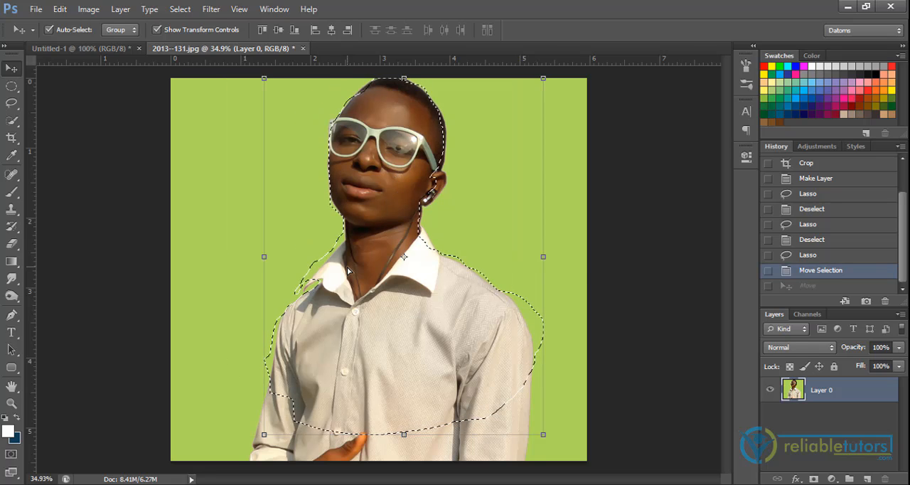
key(ctrl+d)
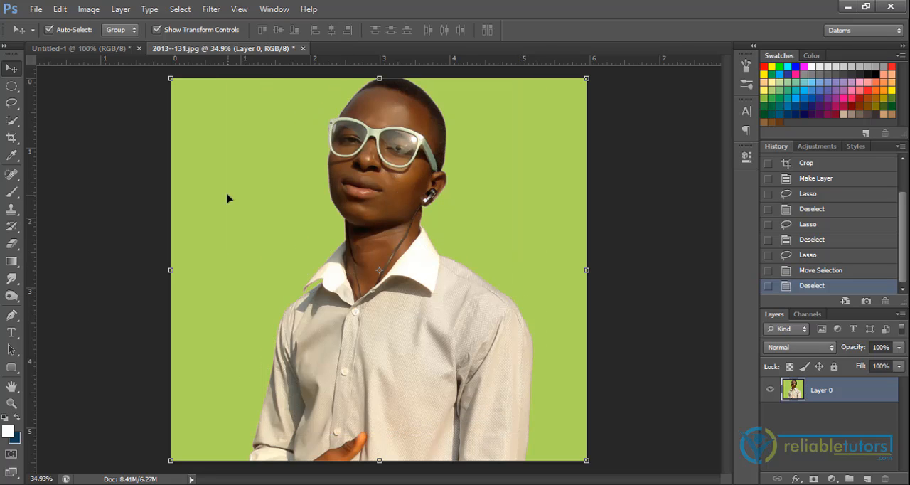
Start a Polygonal Lasso outline at the image's lower edge, following the outer edge of the sleeve up to the shoulder
click(13, 105)
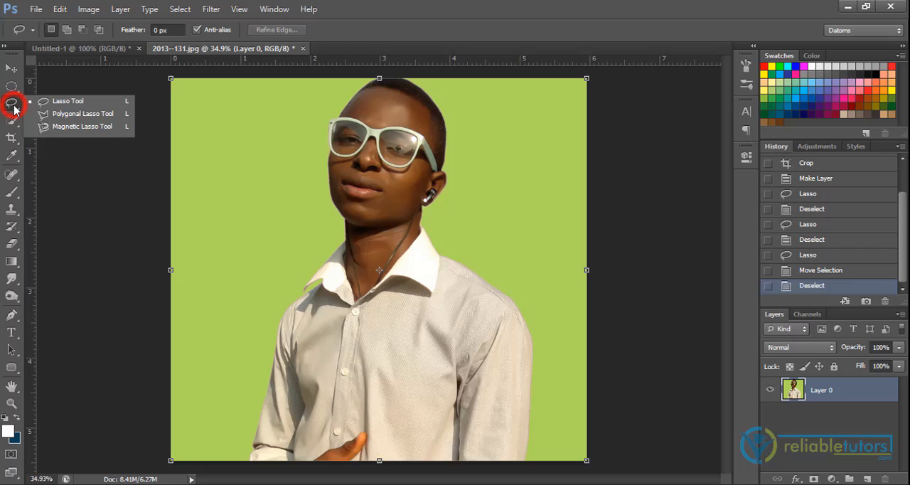
click(57, 114)
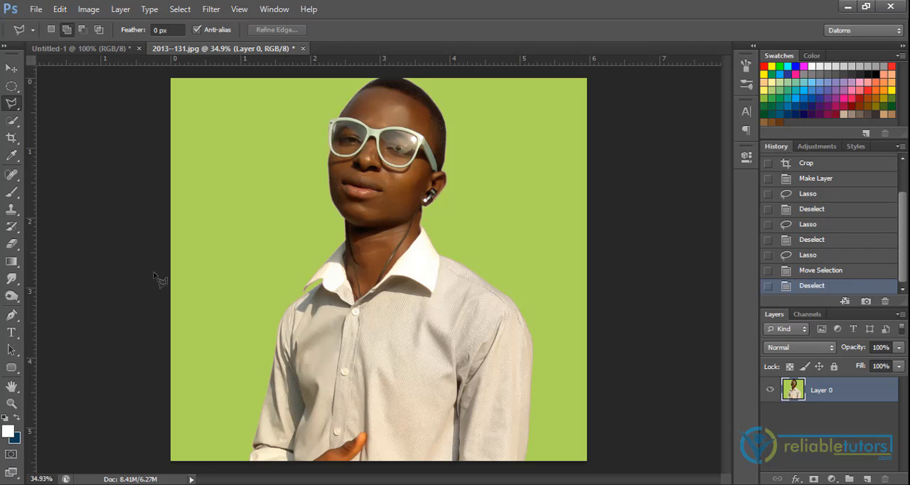
click(249, 460)
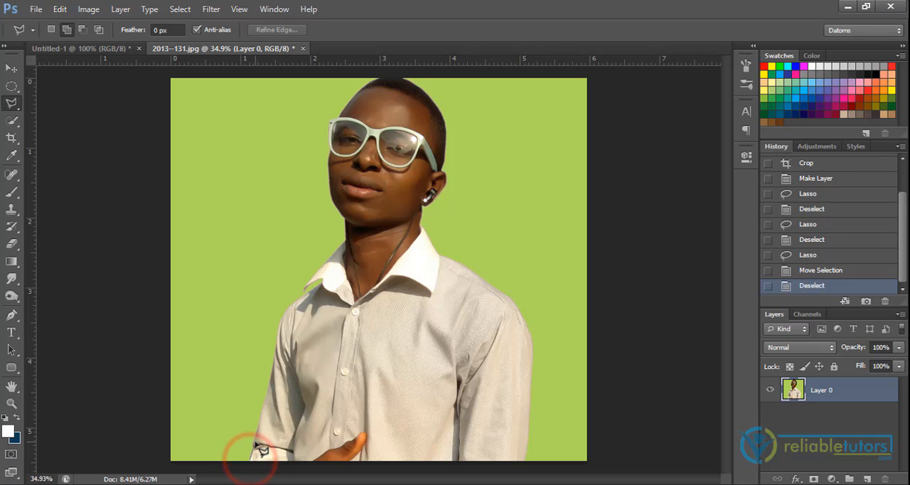
click(256, 443)
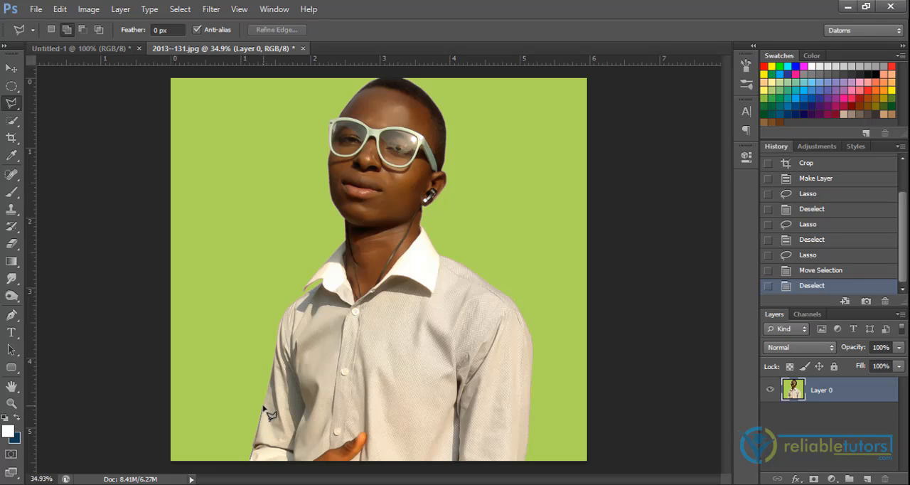
click(263, 410)
click(274, 368)
click(280, 325)
click(283, 315)
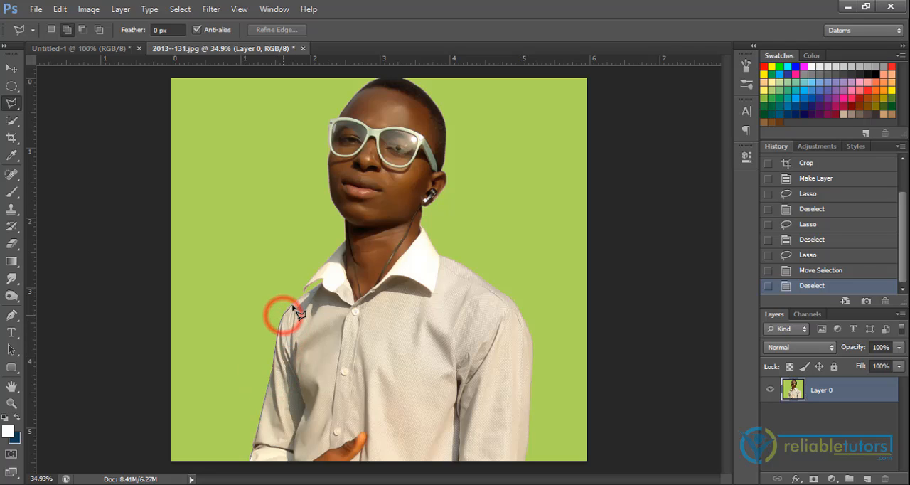
Continue the polygonal outline over the shoulder and around the collar tip up to the base of the neck
click(290, 304)
click(304, 293)
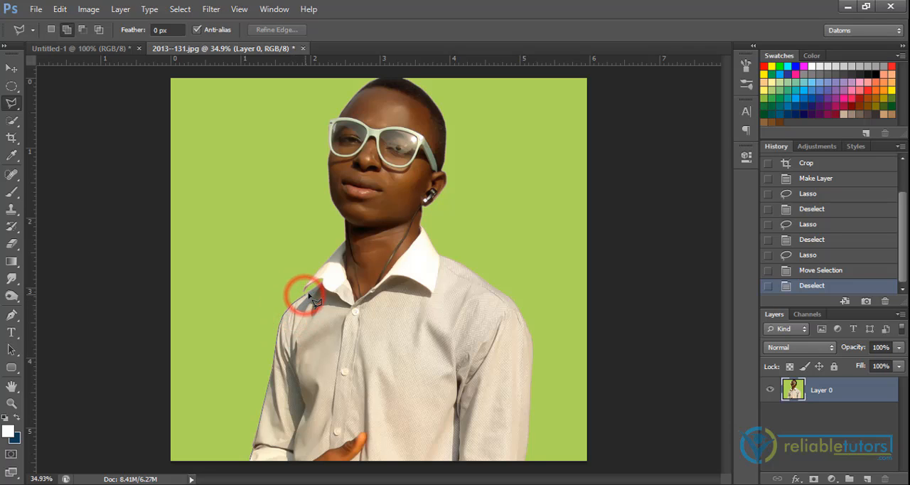
click(322, 285)
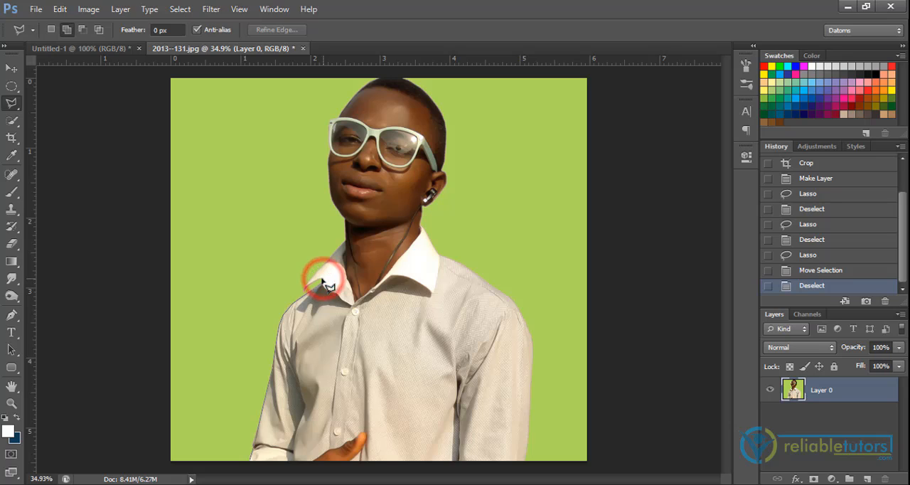
click(312, 283)
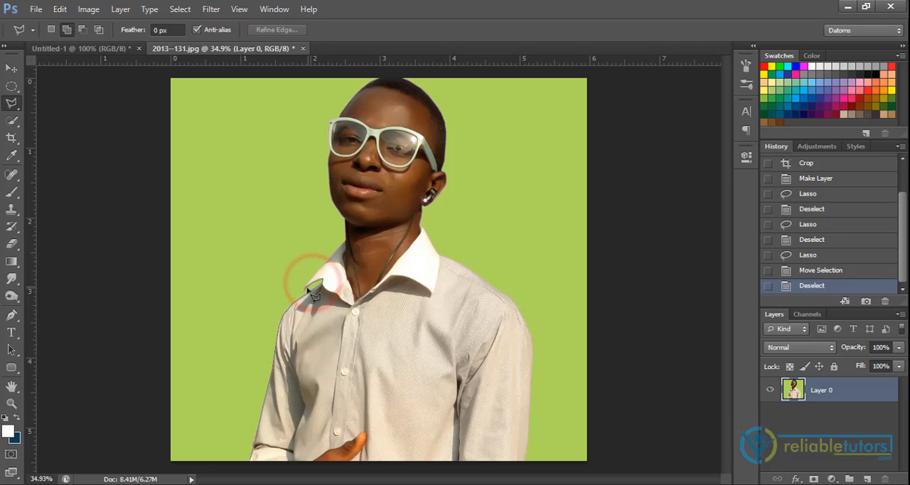
click(304, 286)
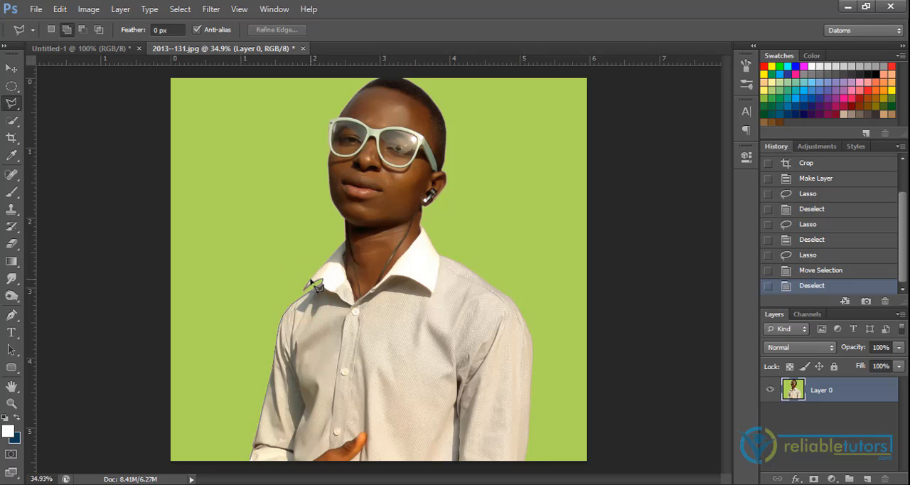
click(311, 280)
click(330, 255)
click(346, 239)
Follow the neck and jaw with the polygonal outline and close it across the chin and straight down the shirt
click(343, 215)
click(335, 204)
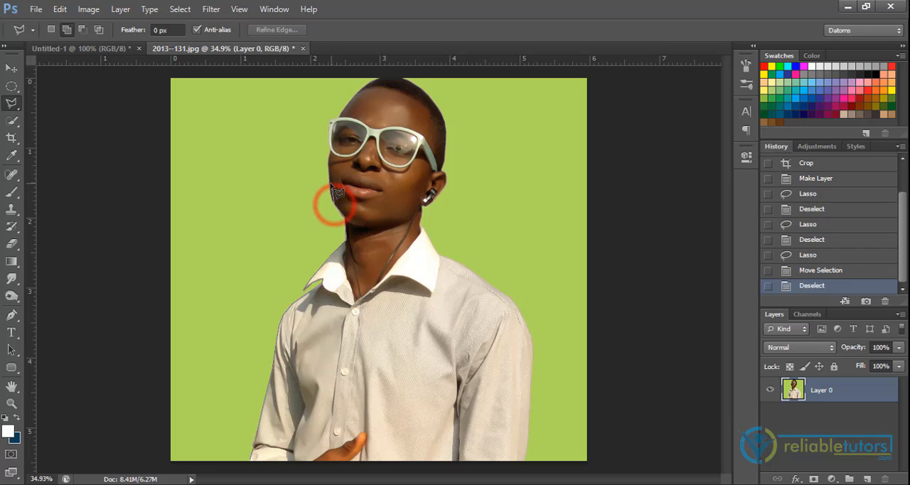
click(329, 189)
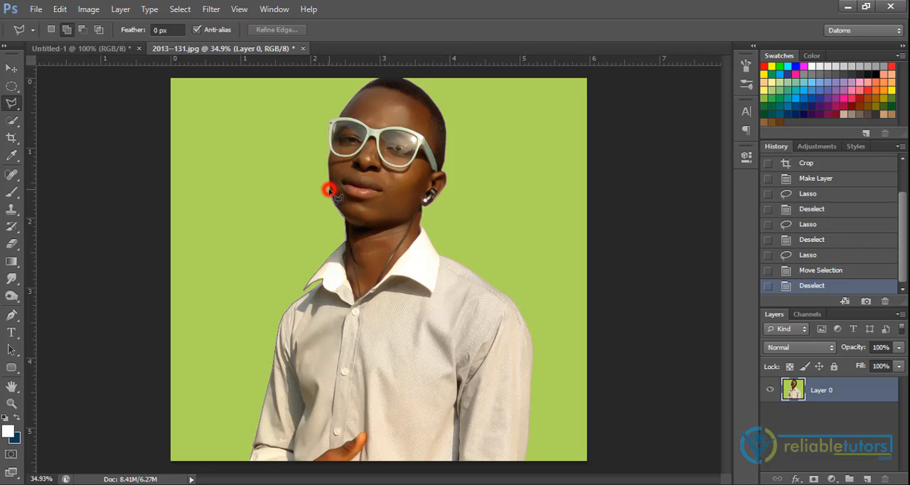
click(414, 231)
click(415, 461)
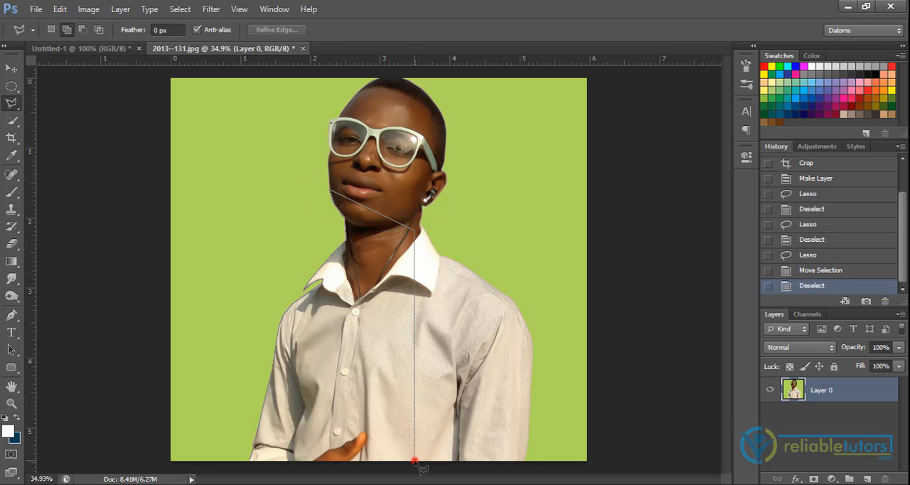
click(253, 464)
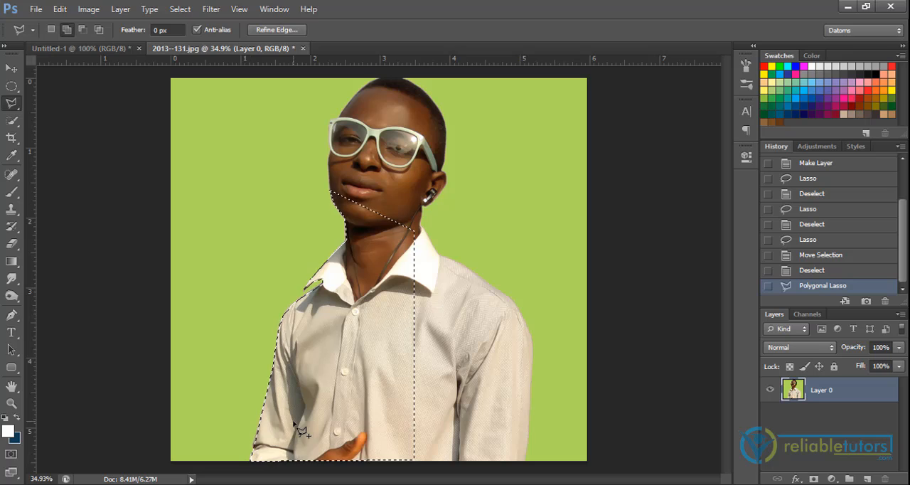
Move the polygon-selected shirt and neck up over the background, undo the move, and clear the selection
key(v)
drag(368, 383, 327, 339)
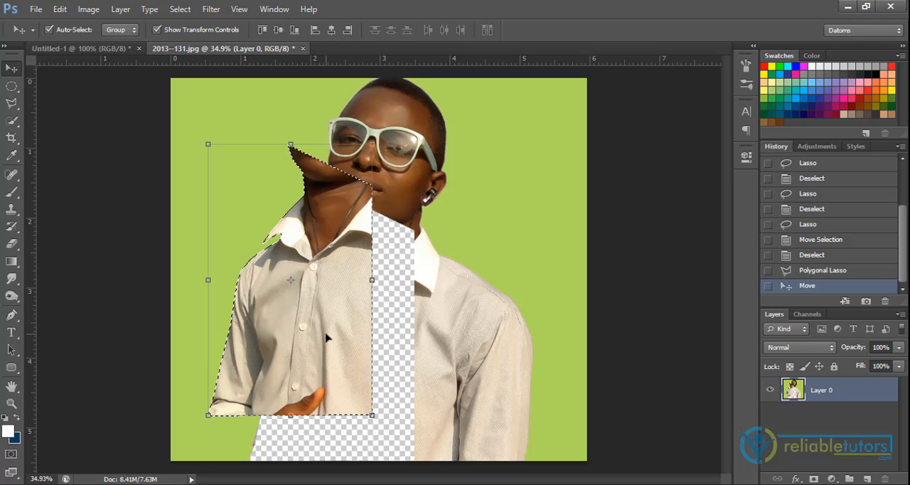
key(ctrl+z)
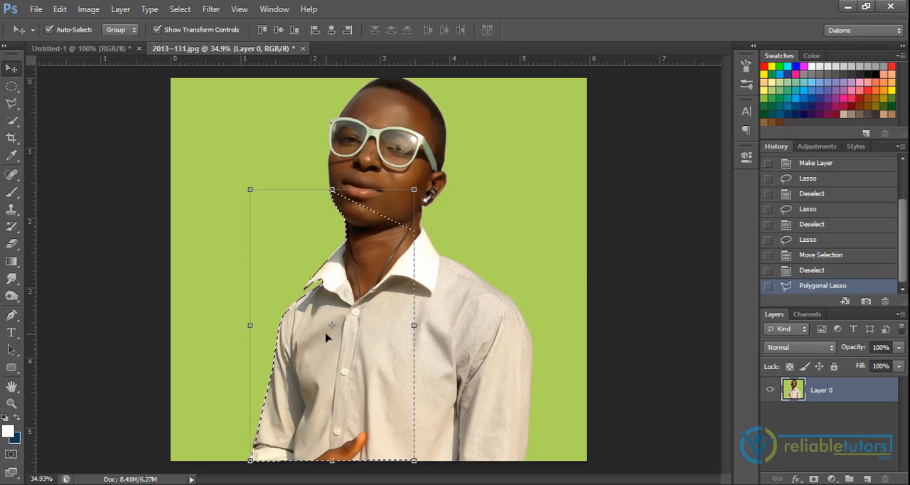
key(ctrl+d)
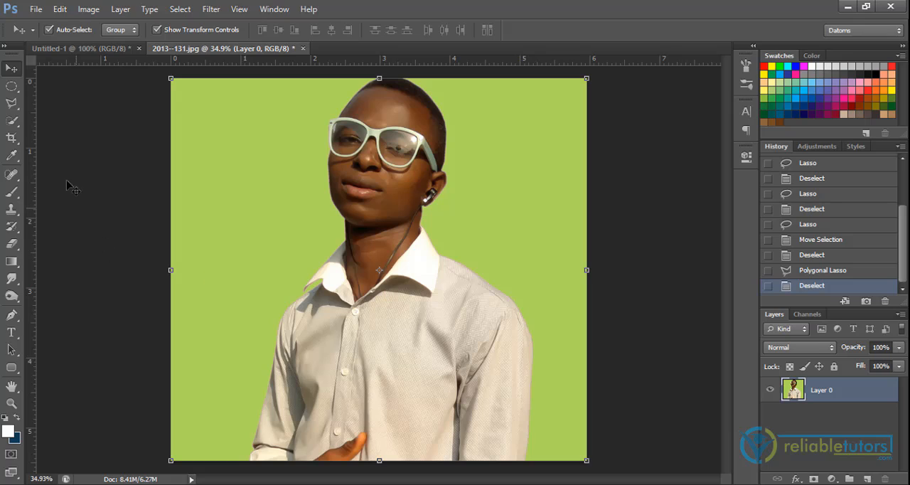
Select the man with the Magnetic Lasso, tracing the sleeve, collar, face and head and closing the outline back across the shirt
click(14, 106)
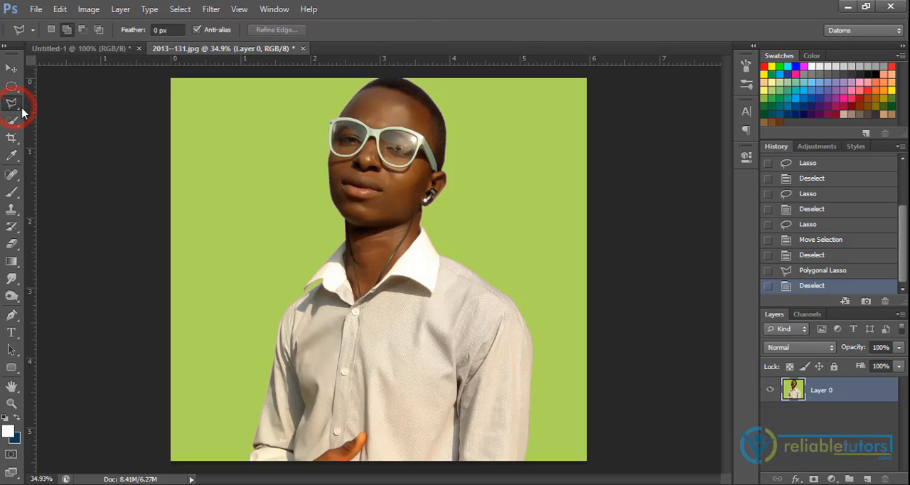
click(49, 134)
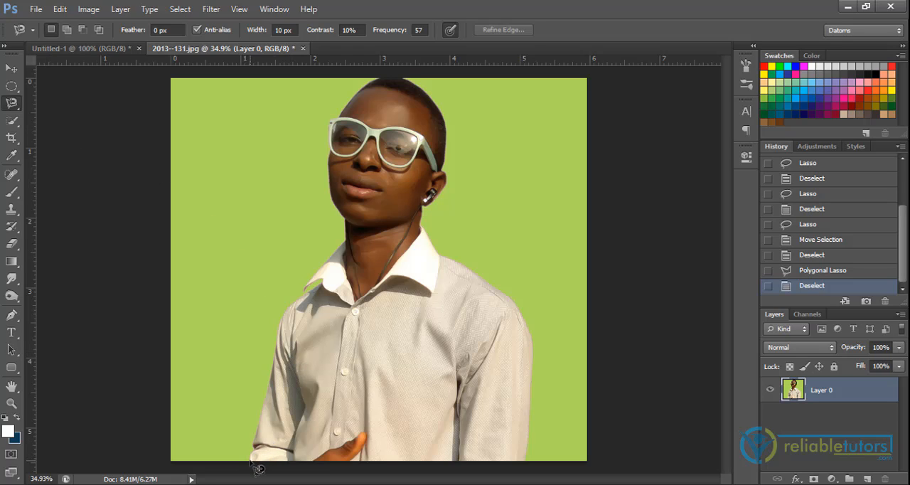
click(250, 457)
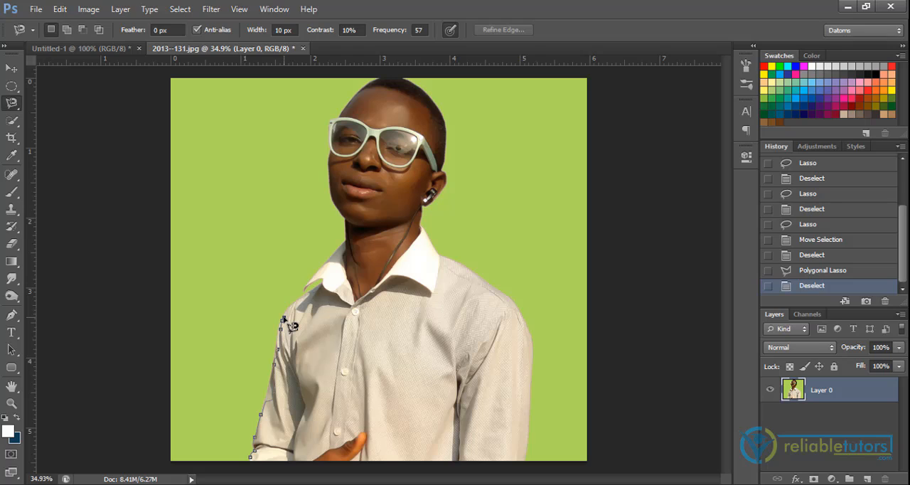
click(285, 315)
click(319, 284)
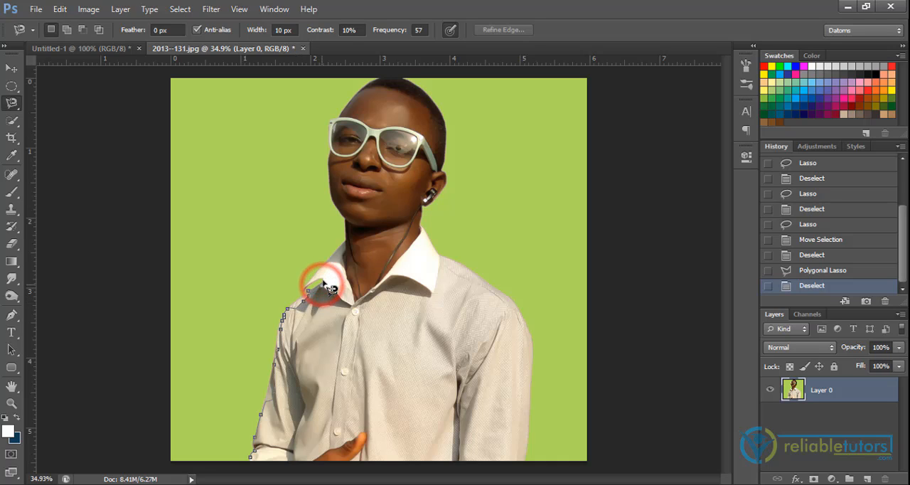
click(320, 274)
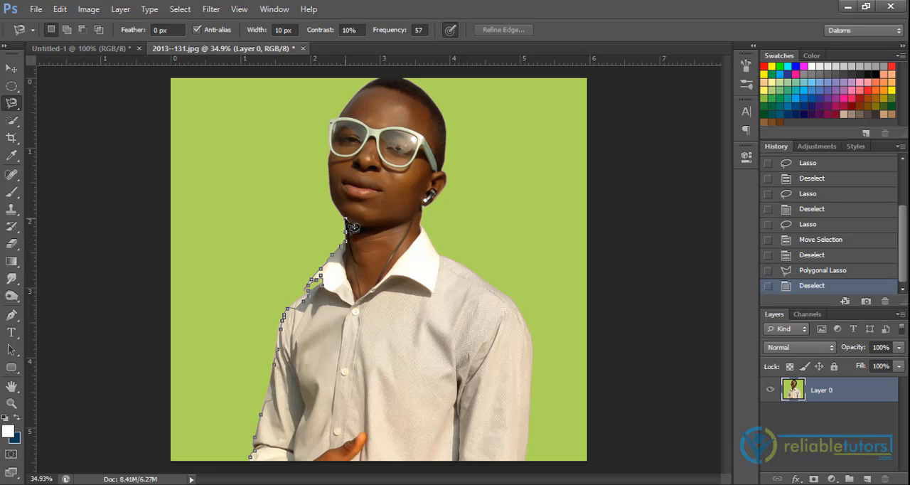
click(346, 216)
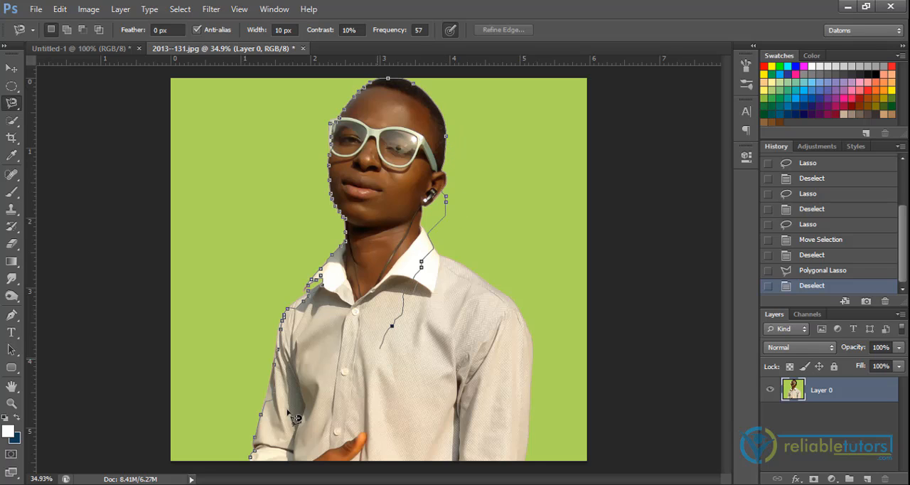
click(259, 466)
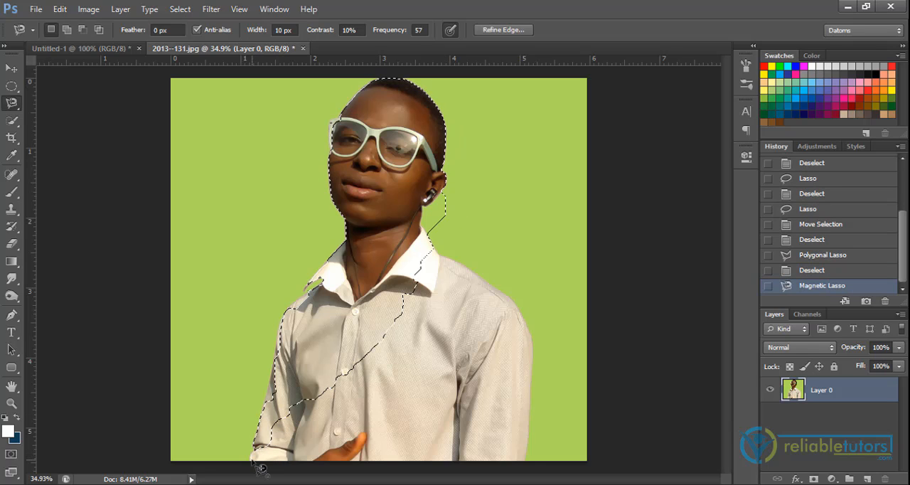